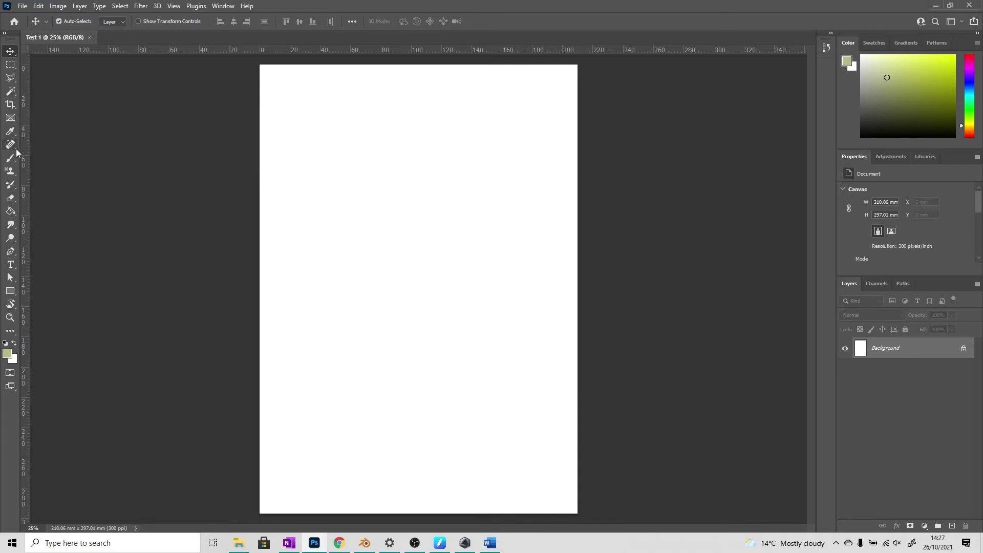
Draw a rectangle about 143 mm wide and 78 mm high in the upper part of the page
click(9, 294)
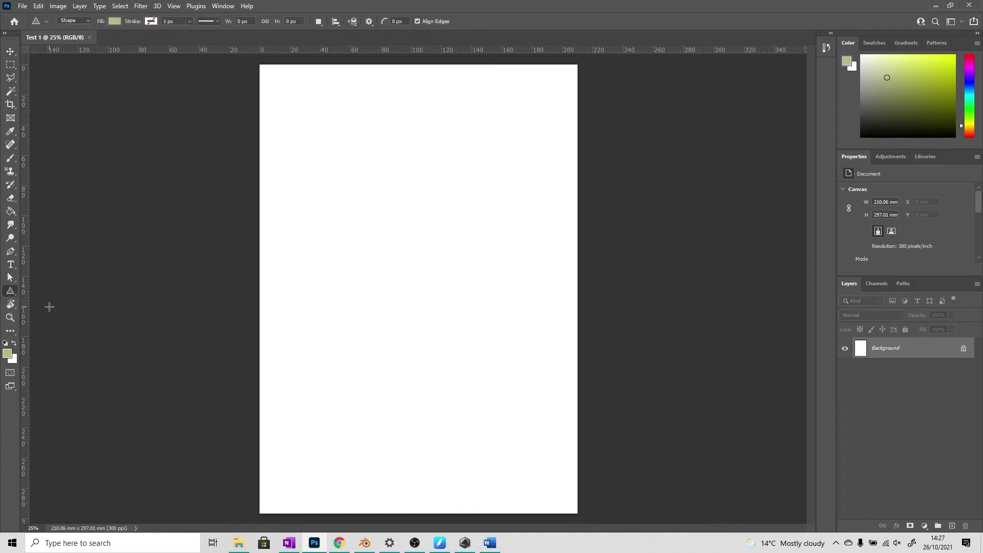
right_click(11, 291)
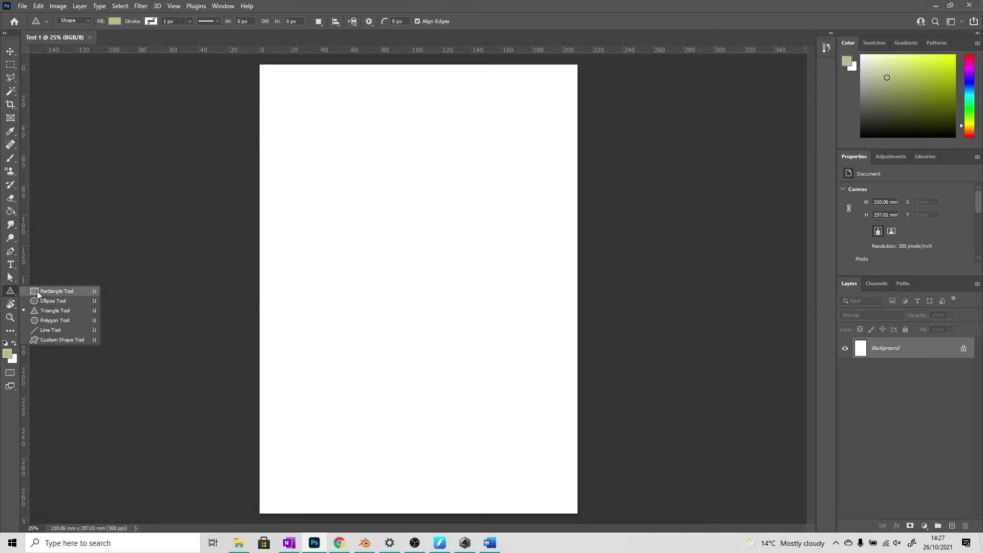
click(39, 289)
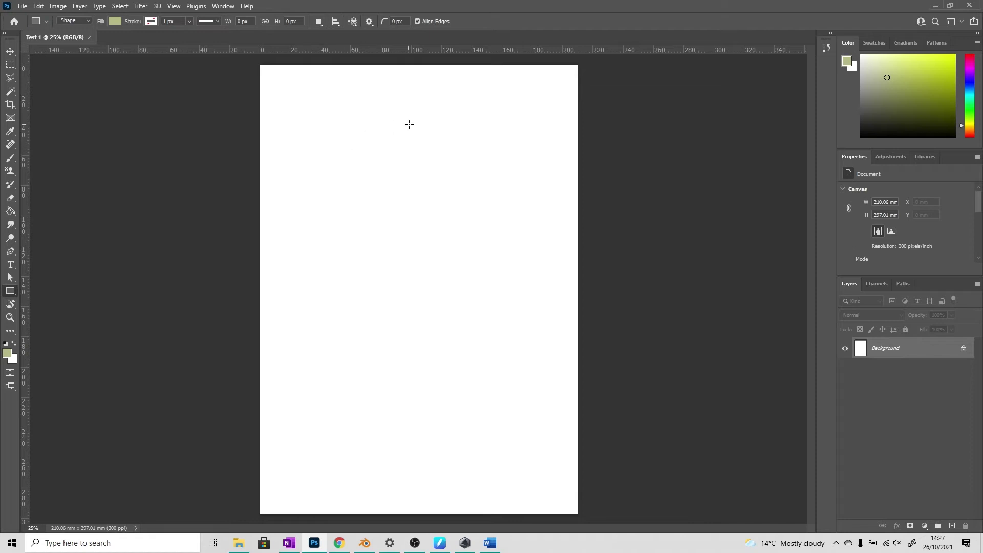
drag(288, 132, 504, 250)
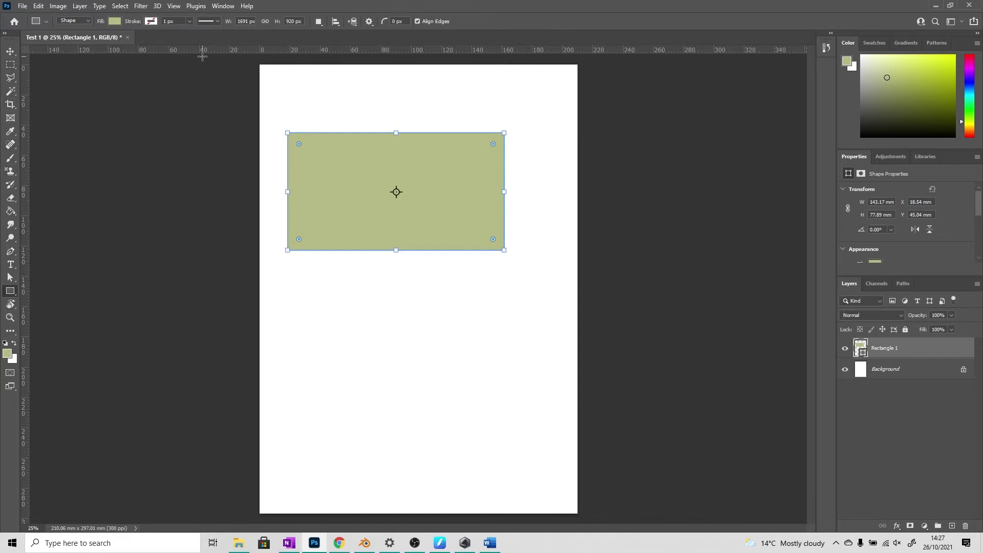
Change the rectangle's fill to a custom bright blue using the color picker
click(113, 21)
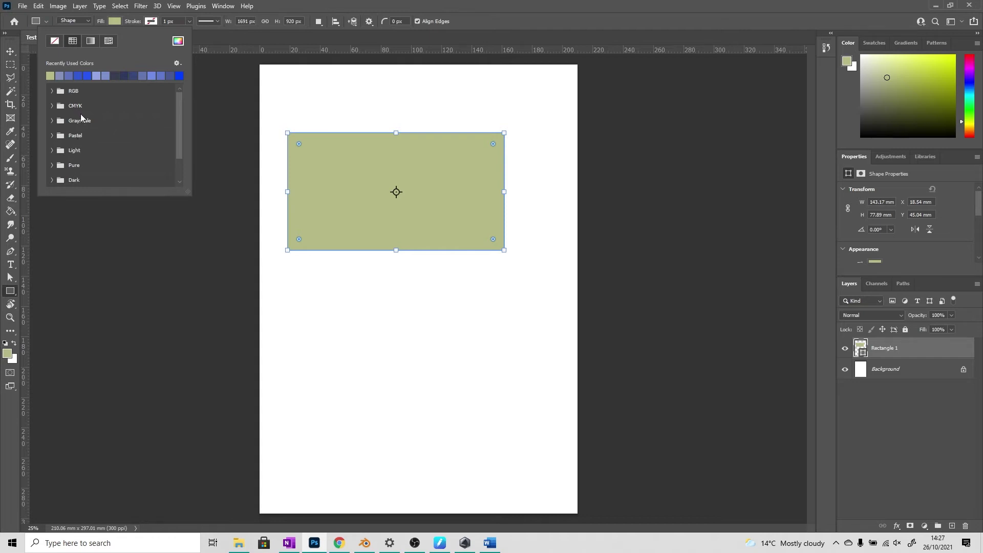
click(178, 41)
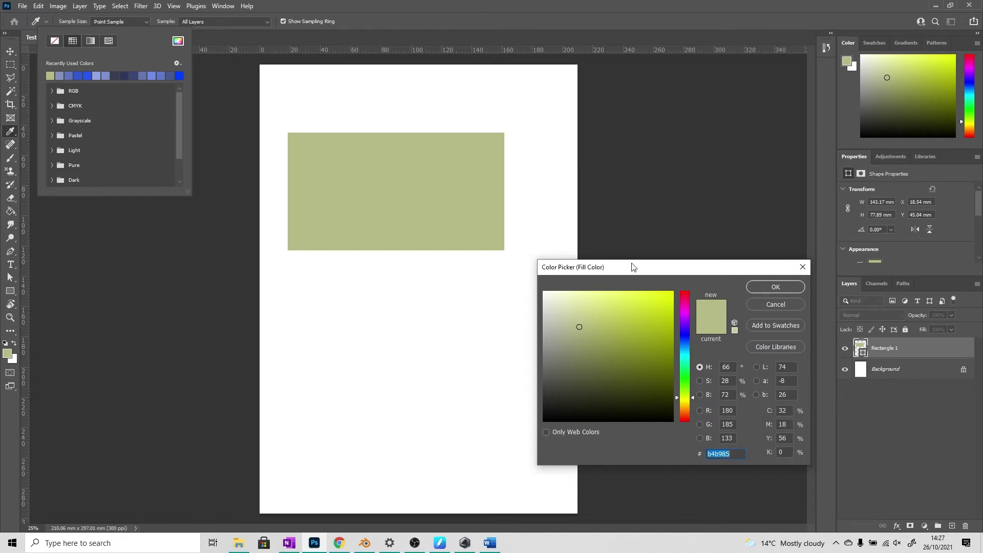
drag(632, 268, 617, 193)
text(2b3d78)
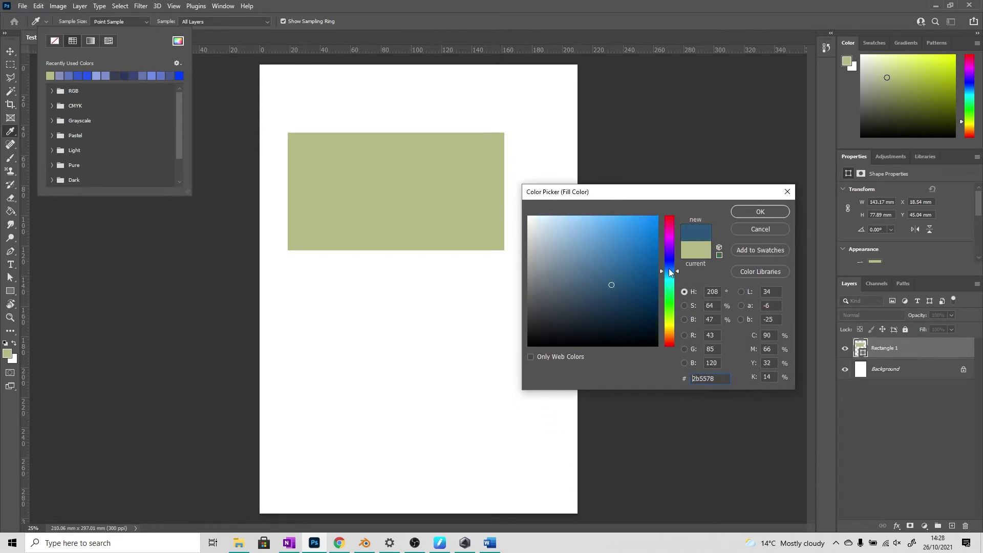
mouse_move(625, 278)
mouse_down()
mouse_move(620, 220)
mouse_move(629, 209)
mouse_up()
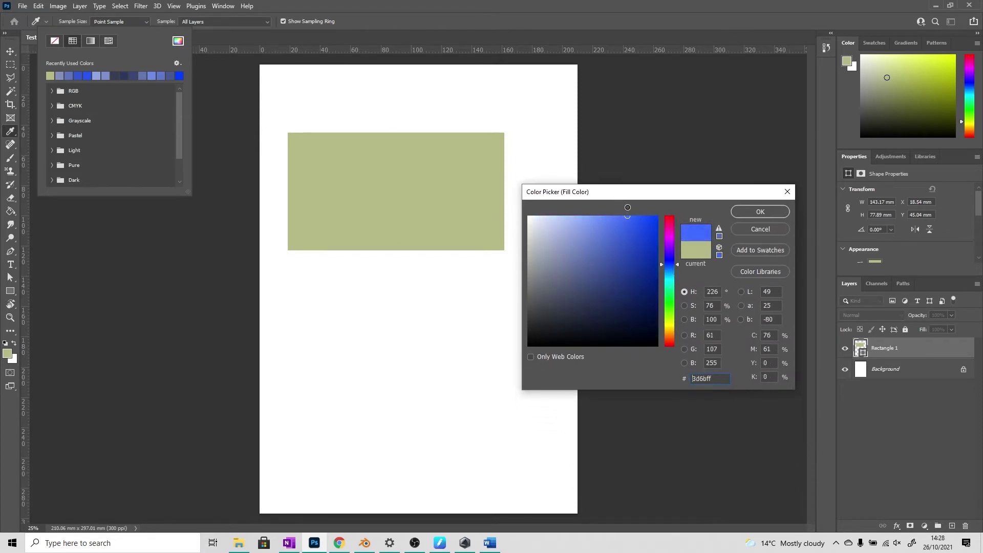
click(768, 212)
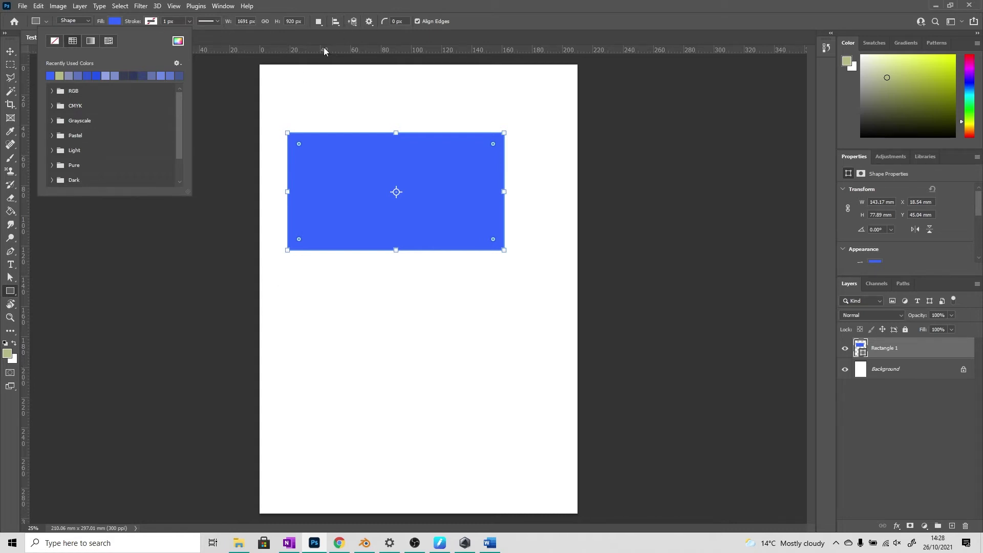
Give the rectangle a yellow stroke from the Pure color swatches
click(153, 22)
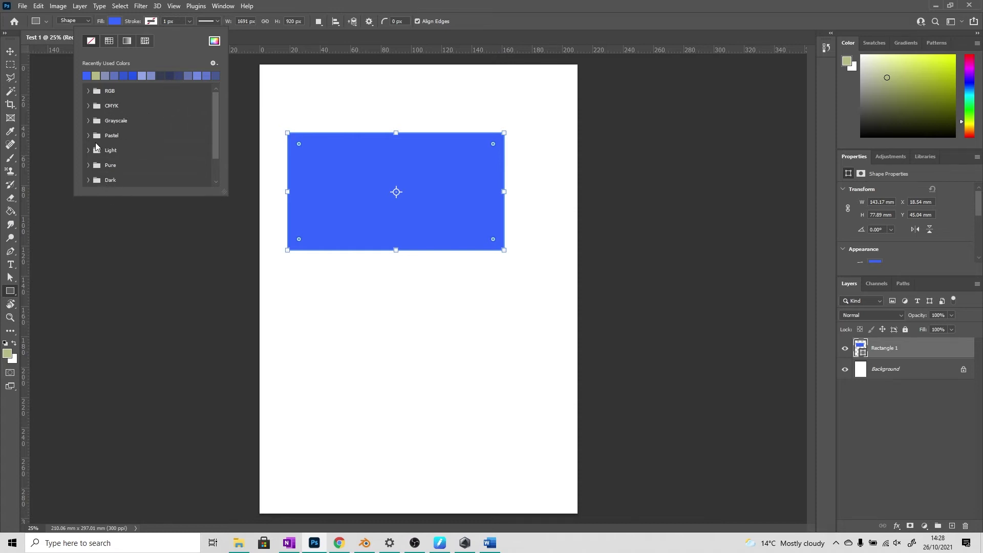
scroll(194, 150, down, 1)
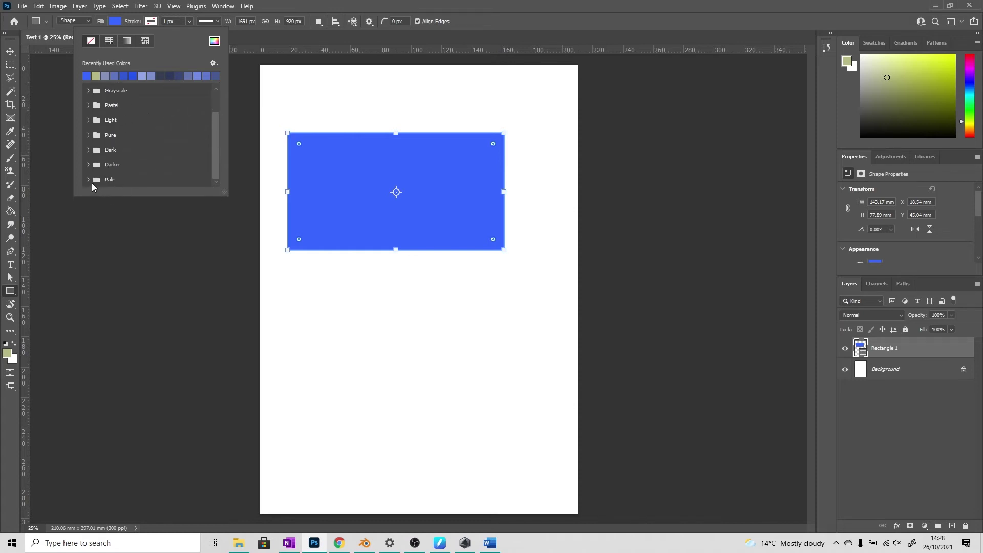
click(88, 135)
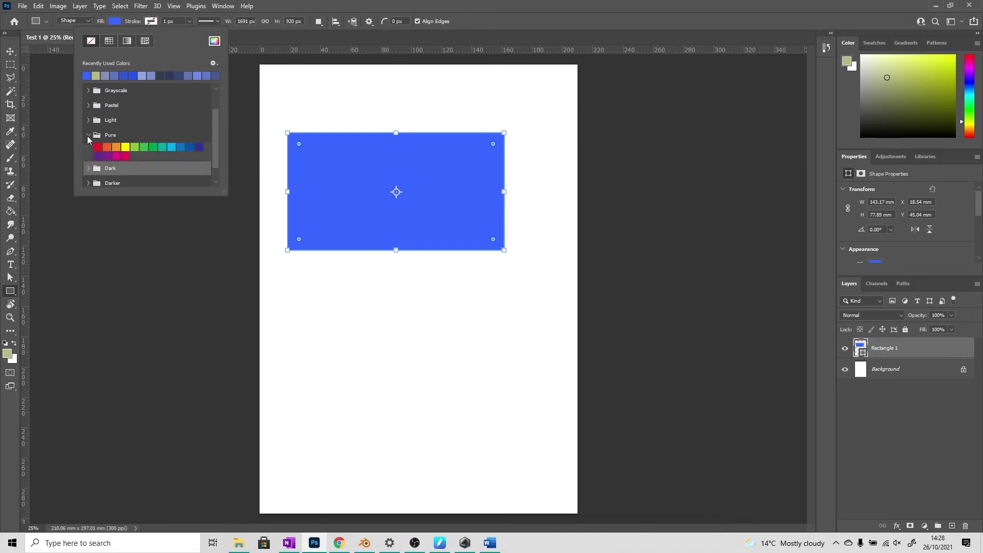
click(127, 148)
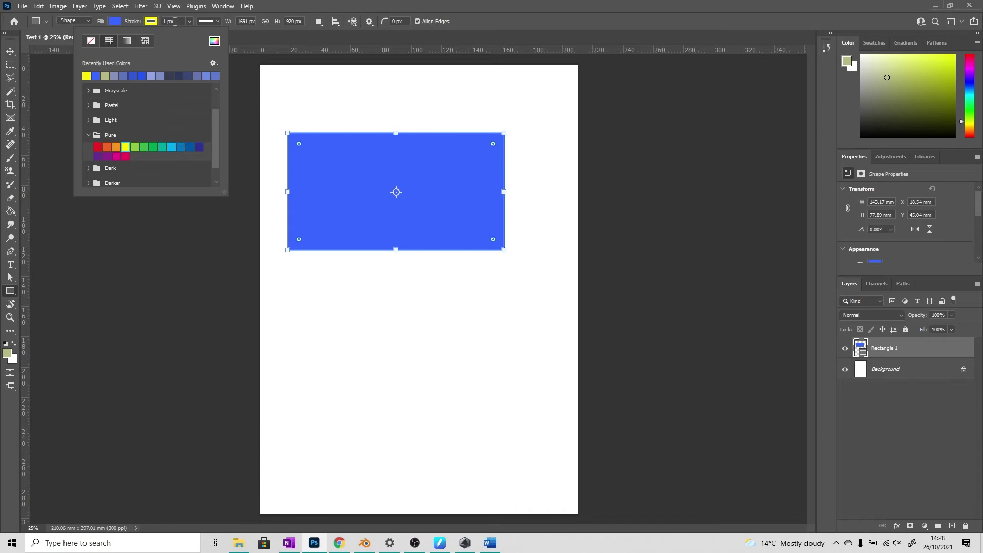
Set the rectangle's stroke width to about 37 px and its line style to dashed
click(190, 21)
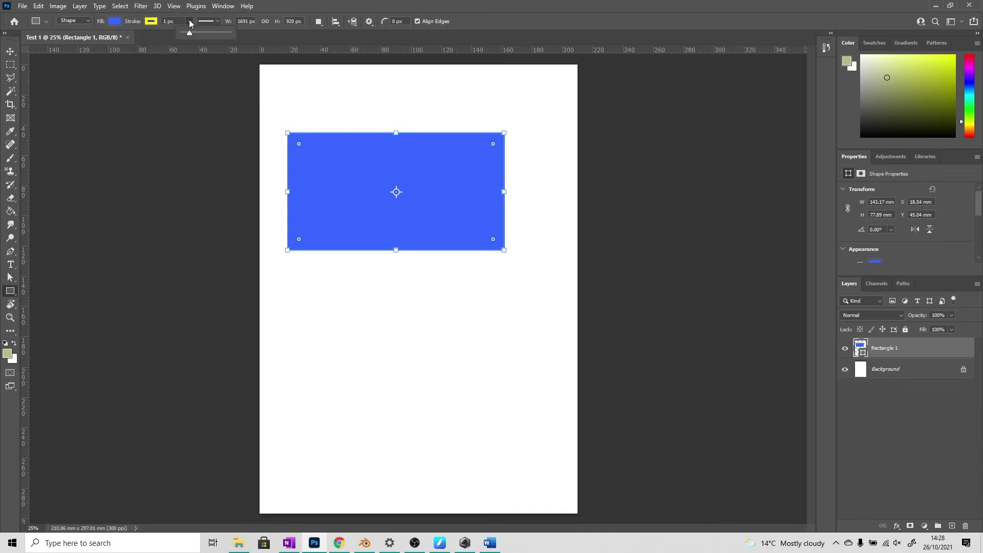
drag(189, 34, 197, 33)
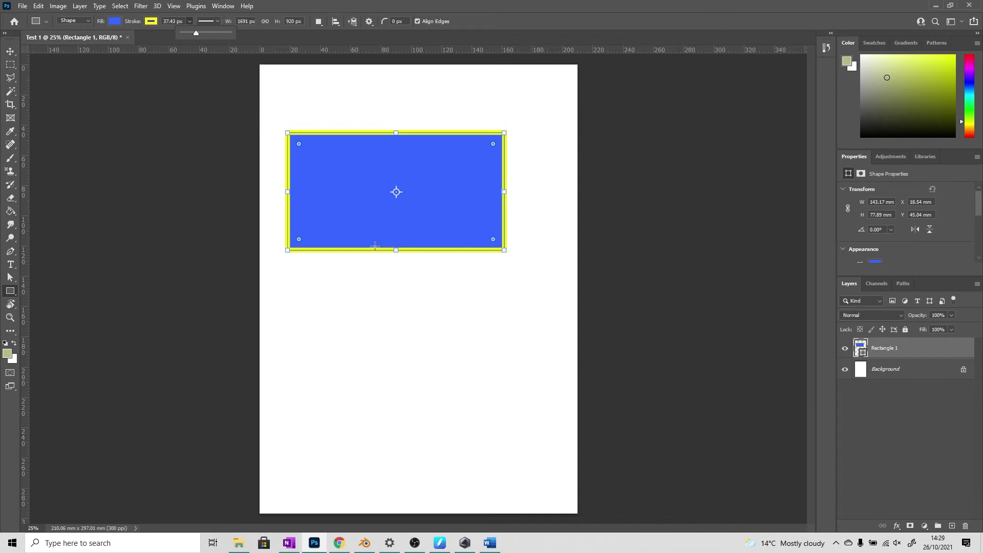
click(217, 20)
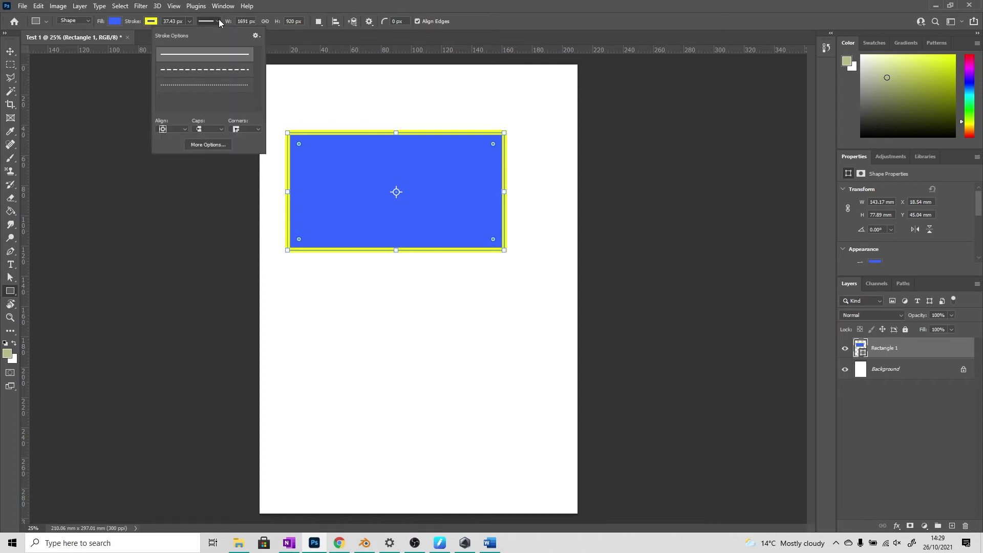
click(213, 71)
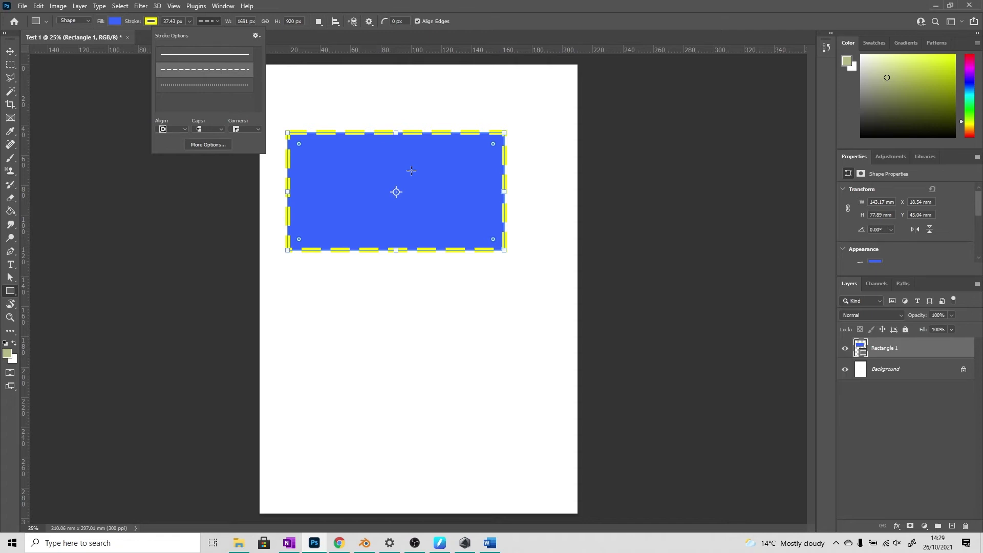
Draw an ellipse about 79 by 50 mm below the rectangle and a circle about 72 mm in diameter beneath it
click(11, 292)
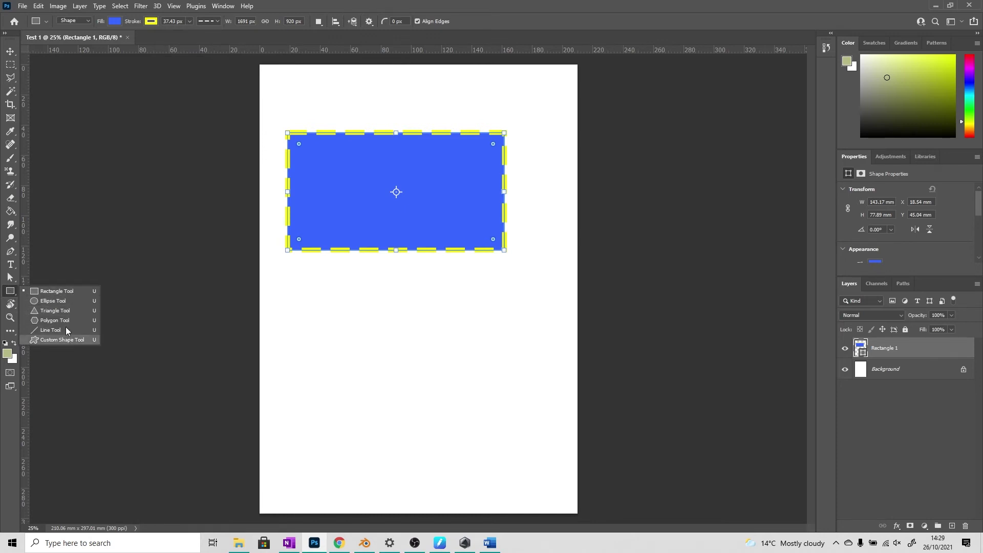
click(62, 300)
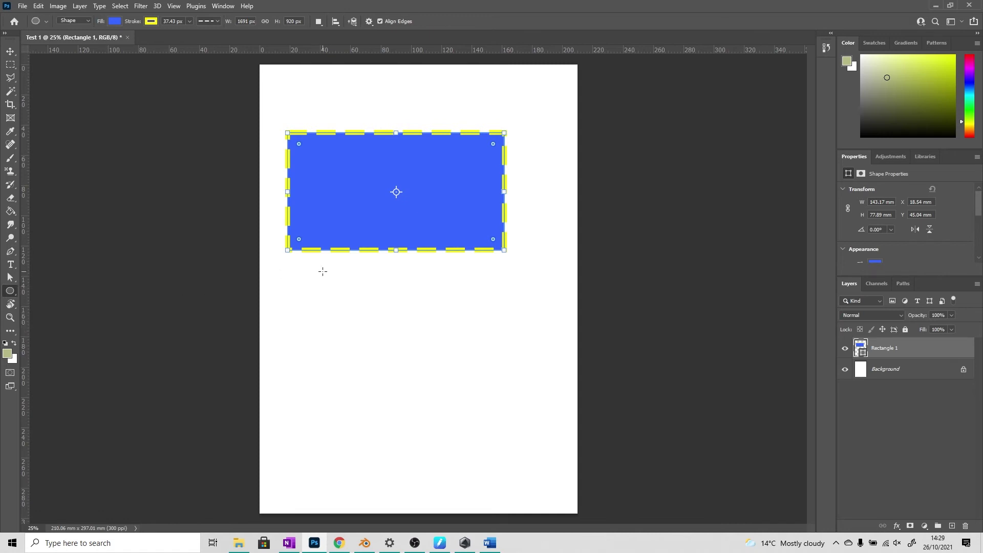
drag(309, 279, 423, 351)
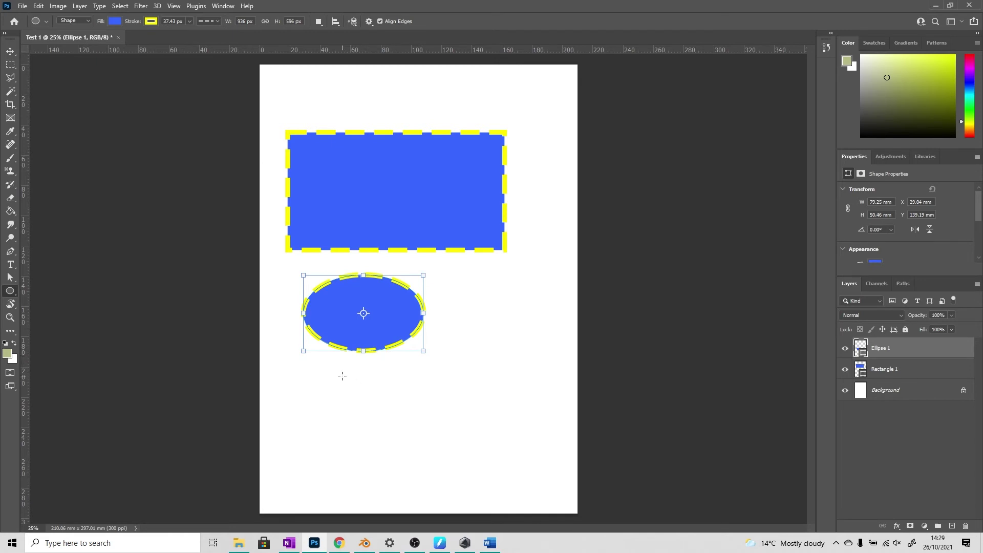
drag(316, 373, 428, 482)
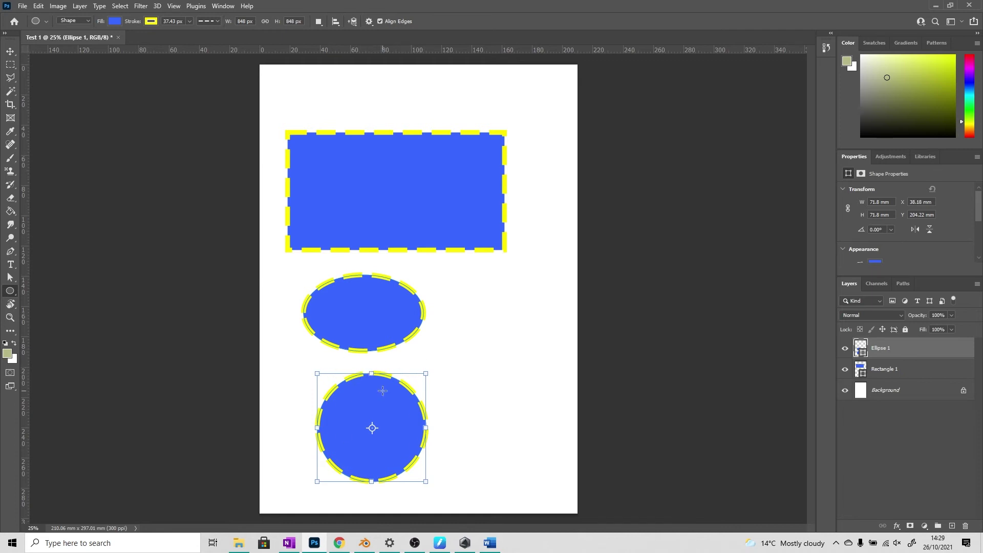
Draw a flat ellipse about 116 mm wide and 21 mm high on its own layer, overlapping the circle's upper right edge
drag(386, 403, 505, 275)
drag(444, 275, 445, 373)
drag(505, 389, 560, 389)
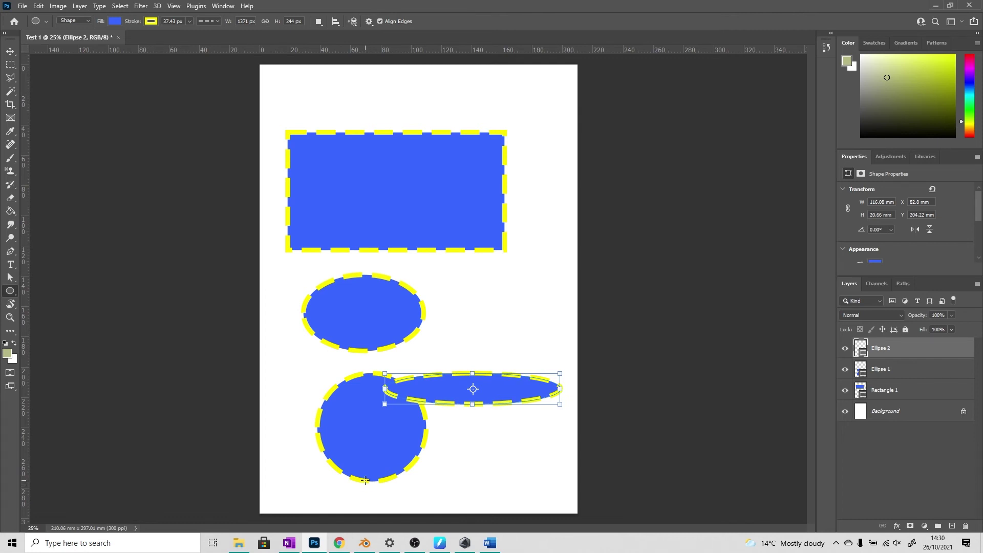
Try to transform the flat ellipse as a shape, and rasterize its layer, Ellipse 2
key(v)
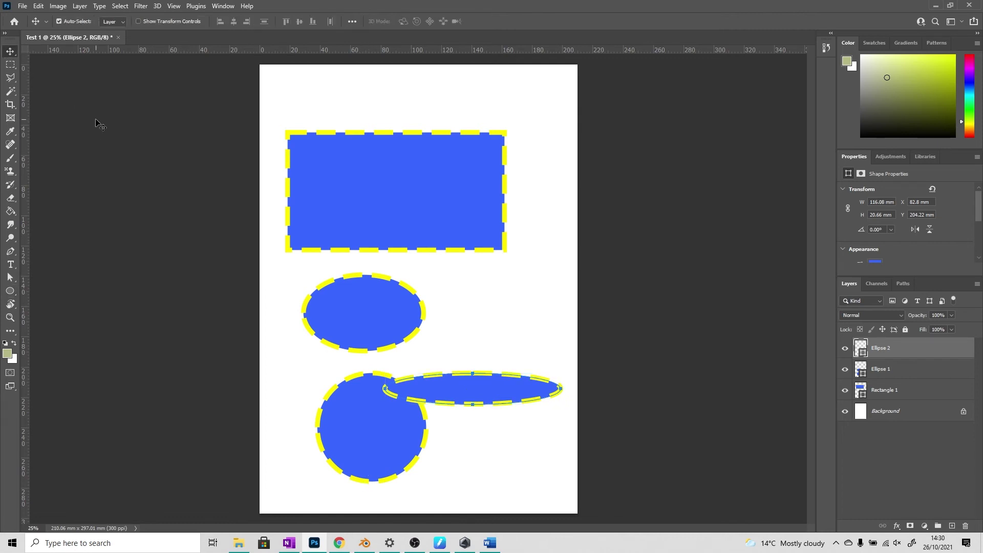
click(215, 454)
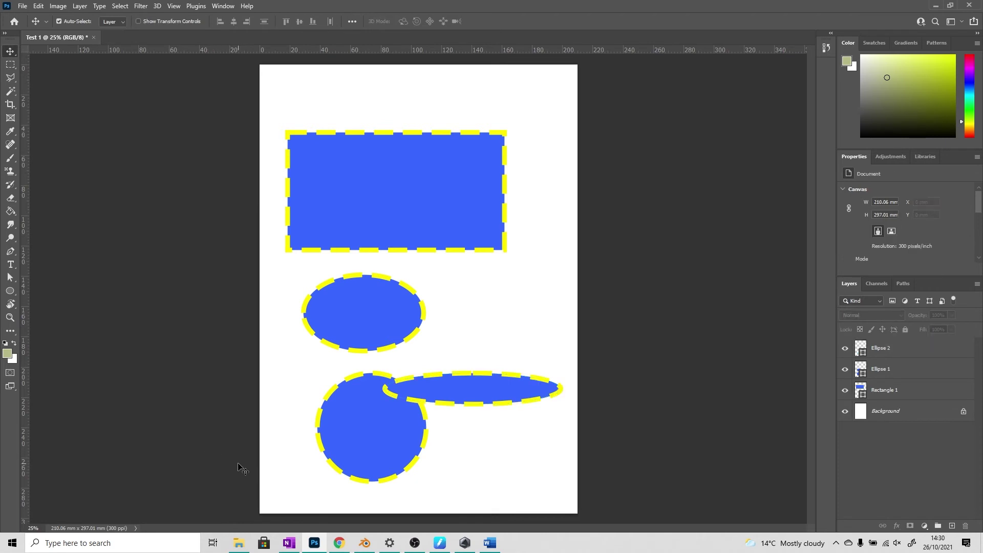
click(882, 348)
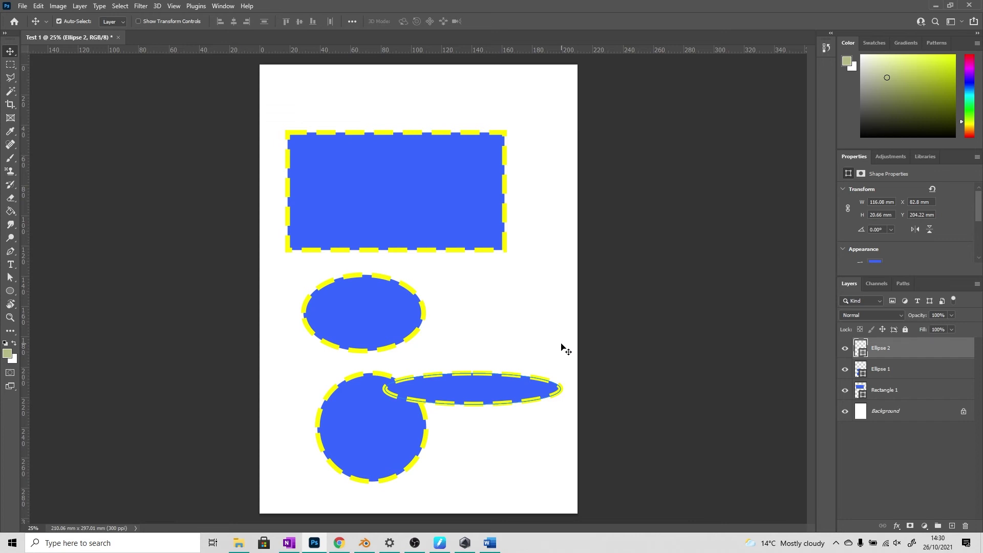
drag(565, 350, 562, 348)
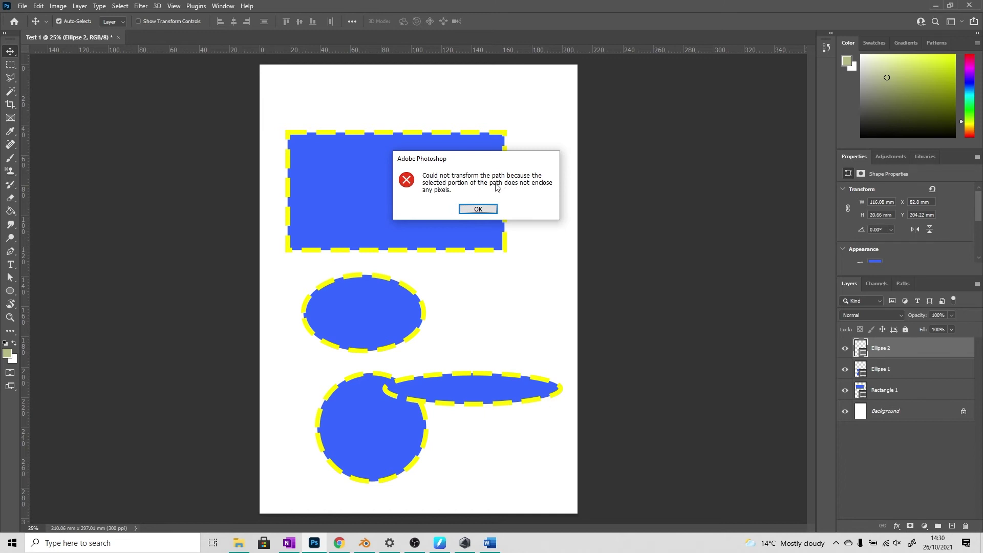
click(490, 210)
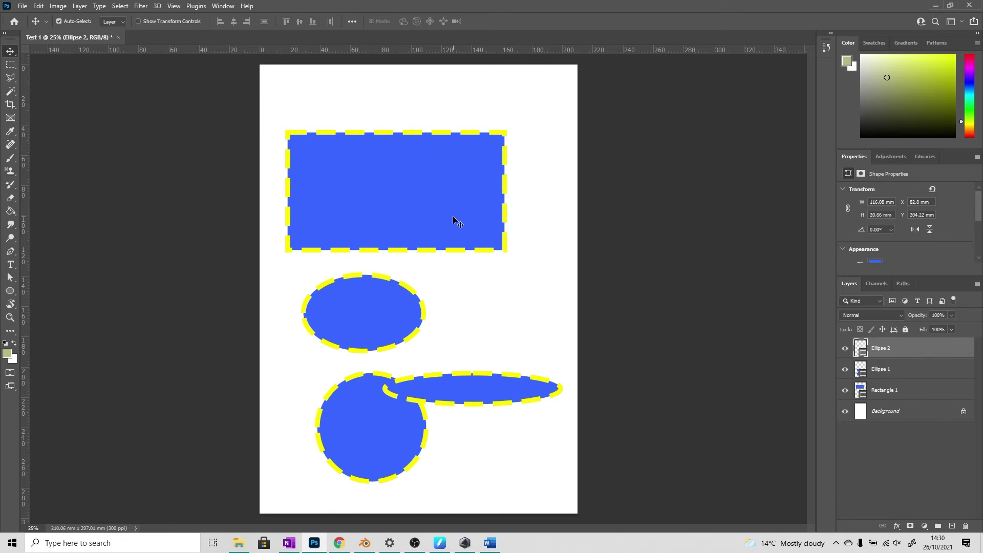
right_click(883, 348)
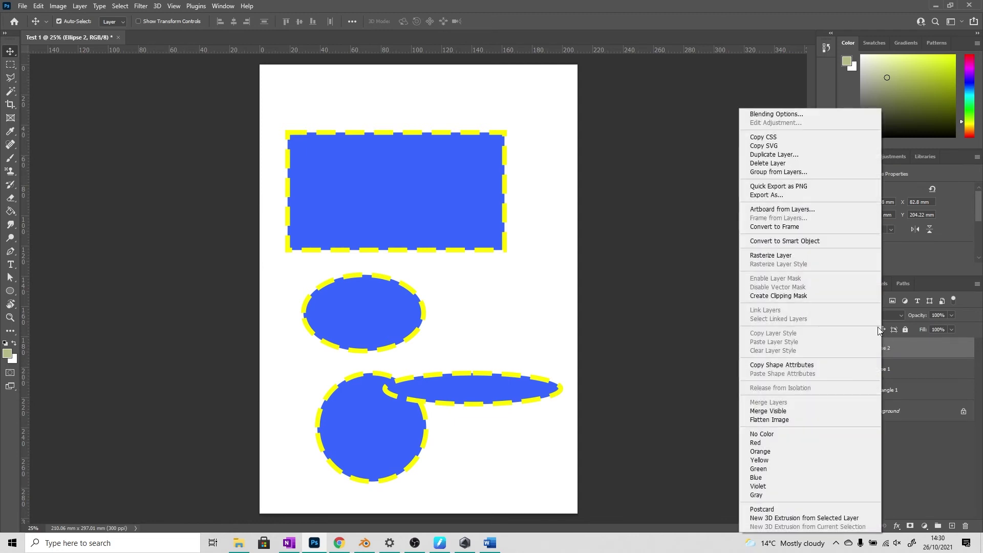
click(801, 255)
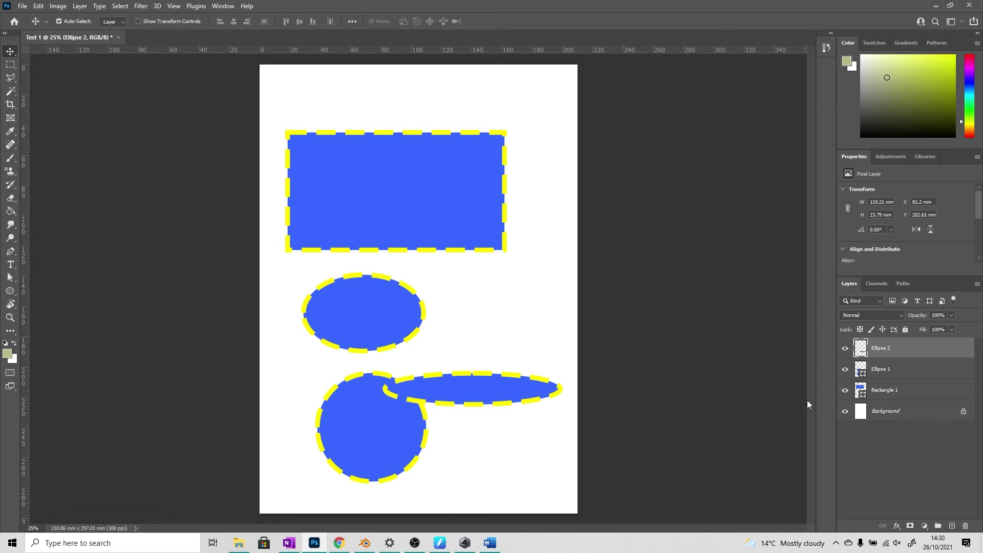
Stretch the rasterized ellipse to about 131 by 199 mm with Free Transform, and delete its layer
key(ctrl)
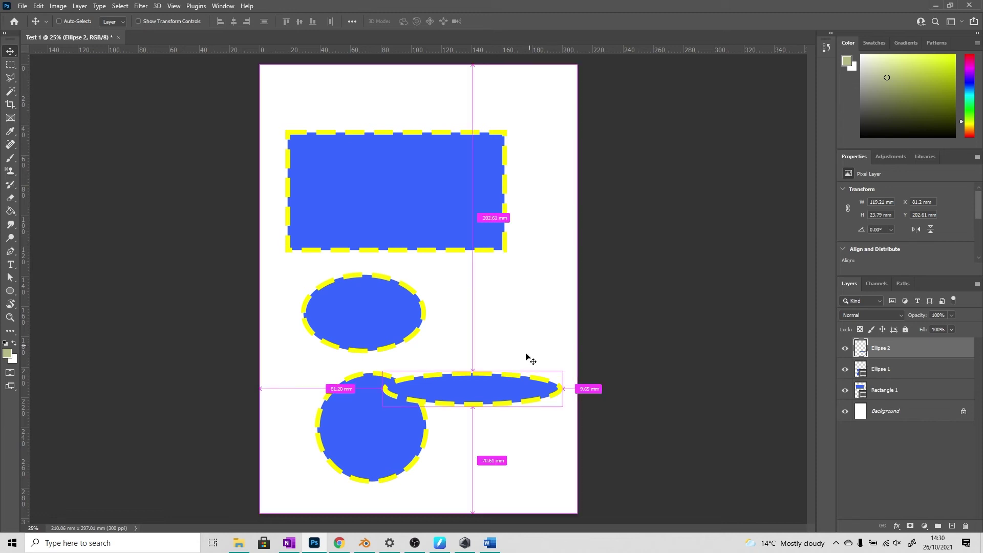
key(ctrl+t)
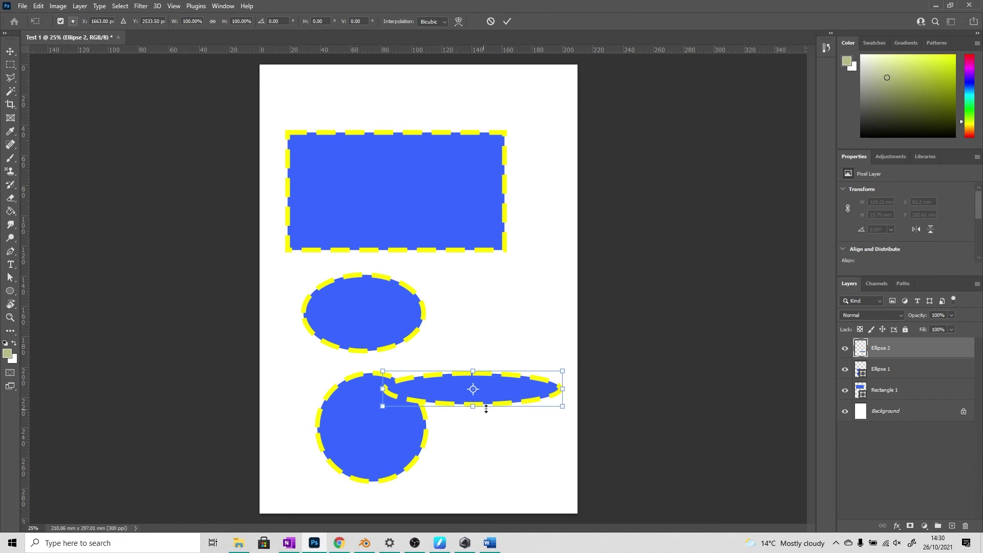
drag(473, 370, 473, 163)
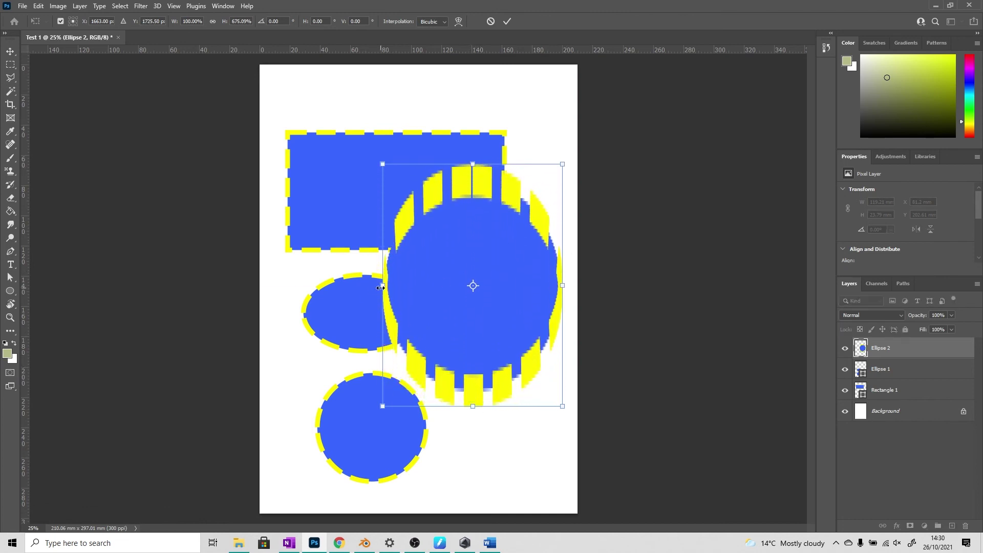
drag(381, 287, 364, 285)
drag(463, 164, 463, 105)
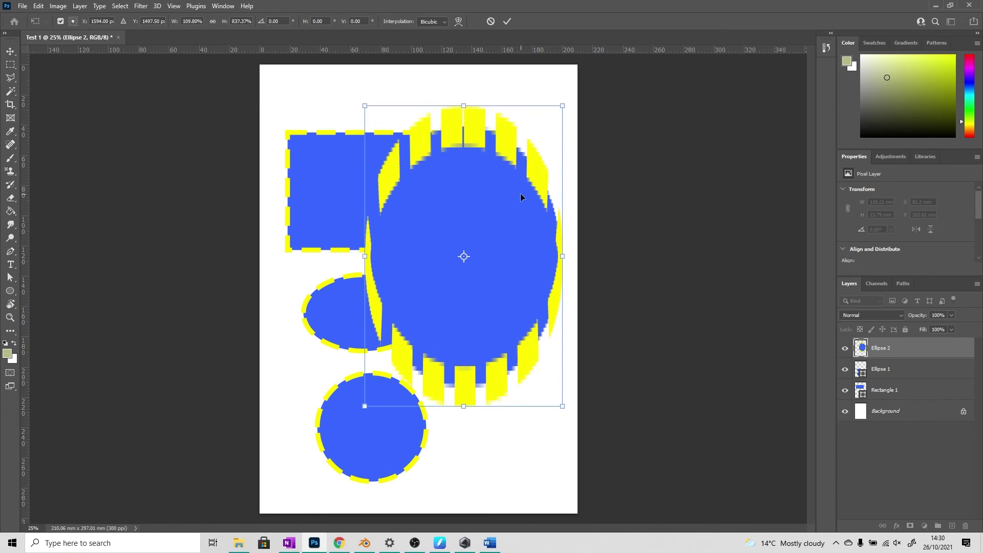
click(507, 22)
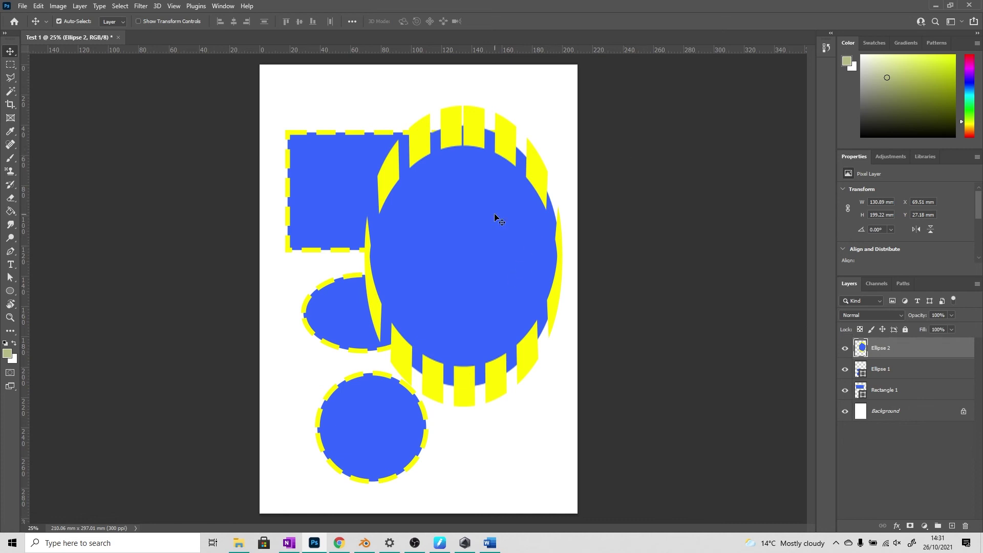
key(Delete)
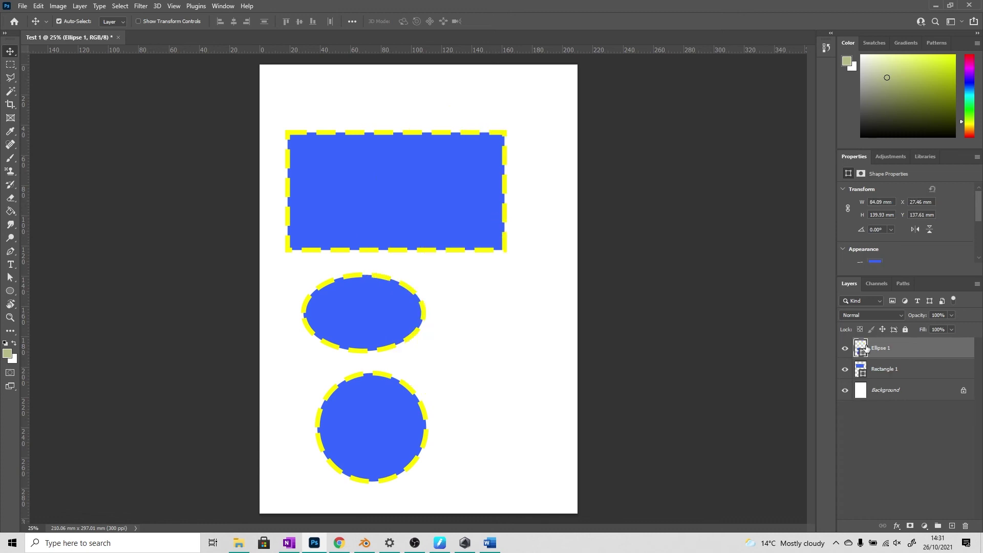
Draw a 100-sided polygon about 58 by 70 mm over the rectangle's lower right edge, and set the number of sides to 98
click(11, 294)
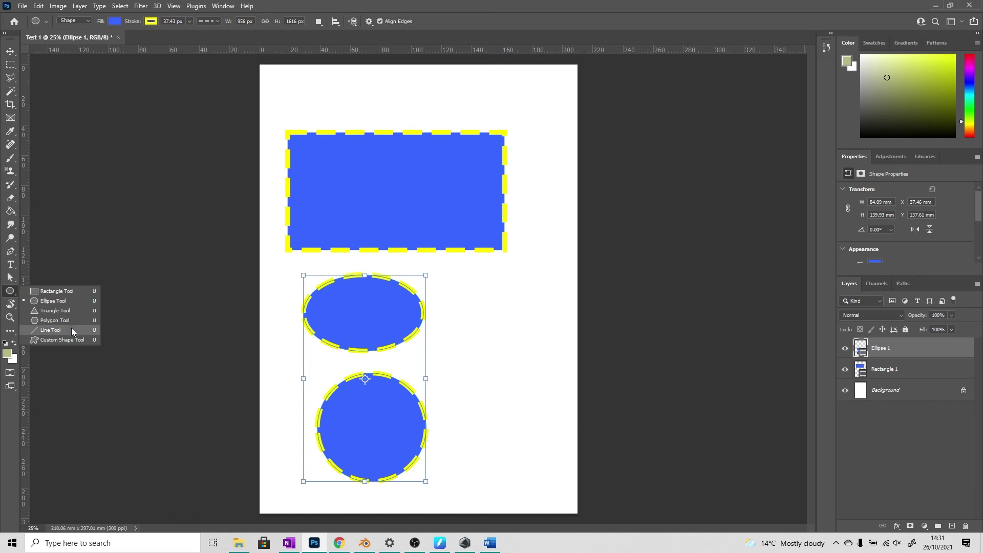
key(Escape)
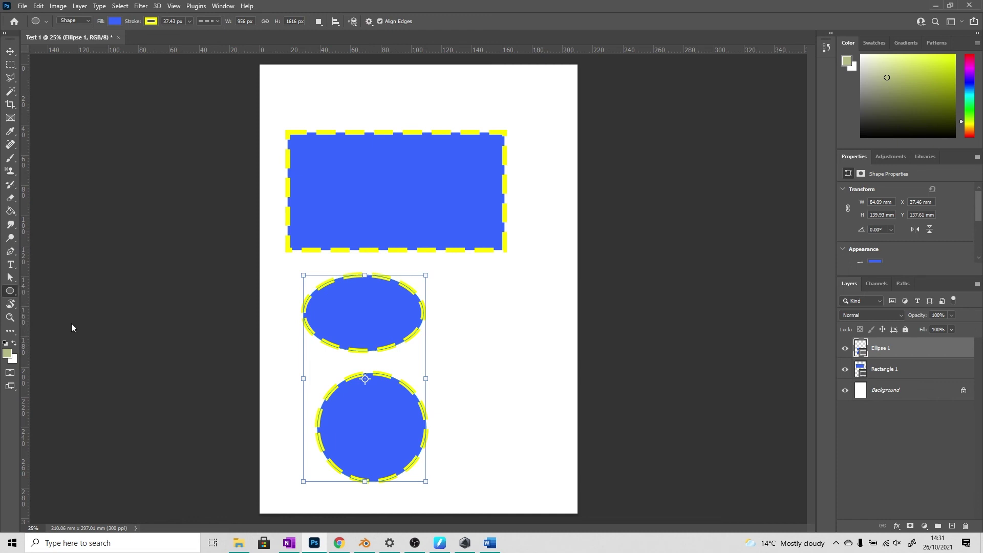
drag(454, 281, 499, 334)
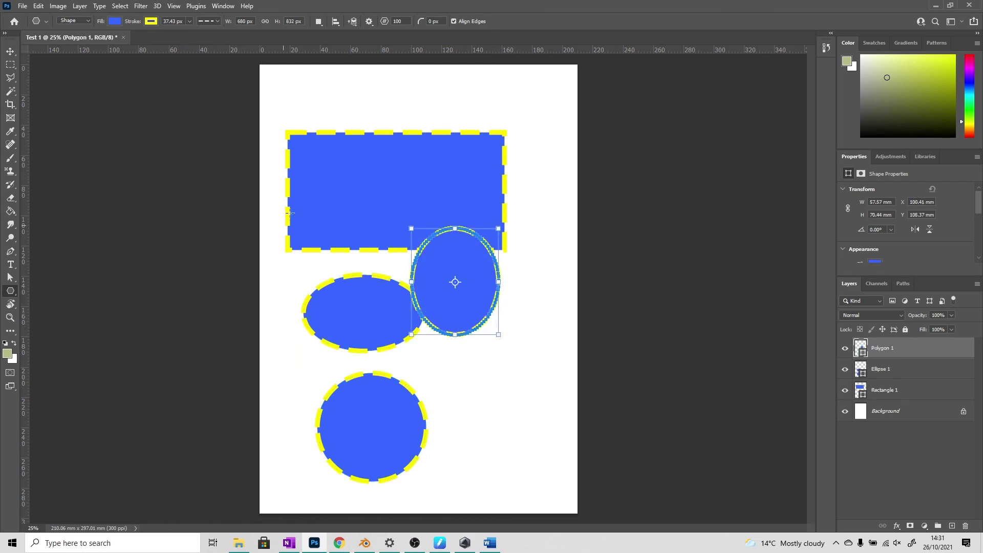
click(368, 22)
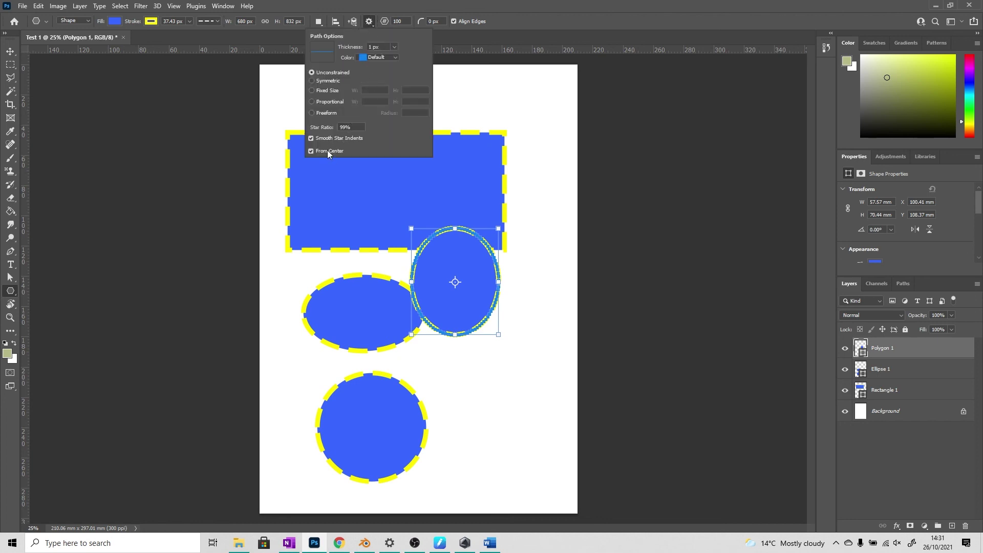
drag(385, 21, 382, 21)
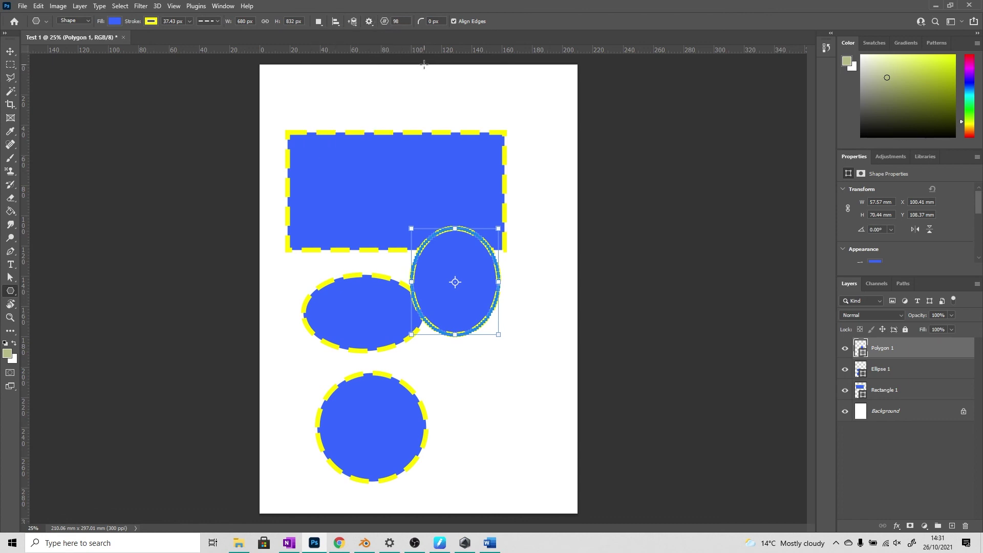
Draw a slanted line about 985 px long, rising to the right from beside the circle's upper right edge
right_click(11, 291)
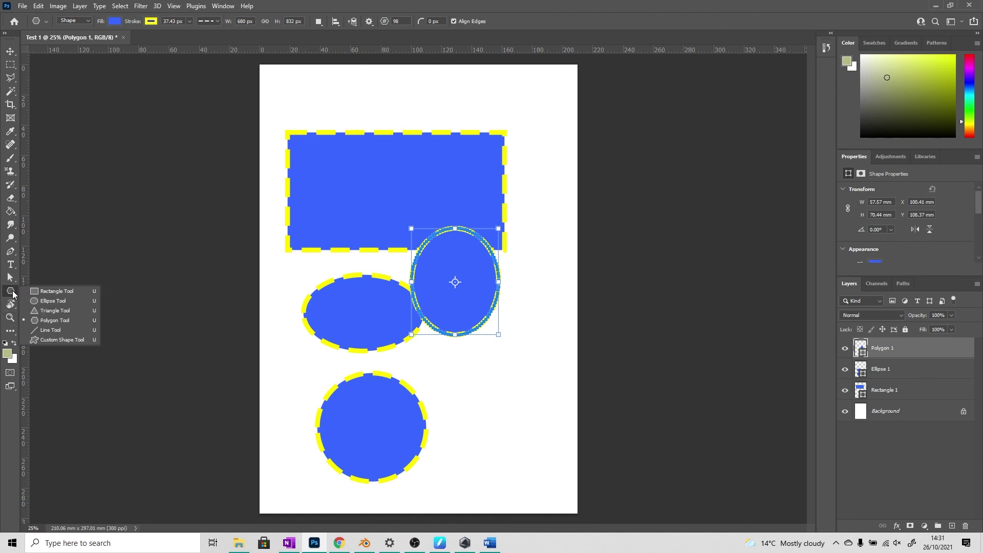
click(65, 330)
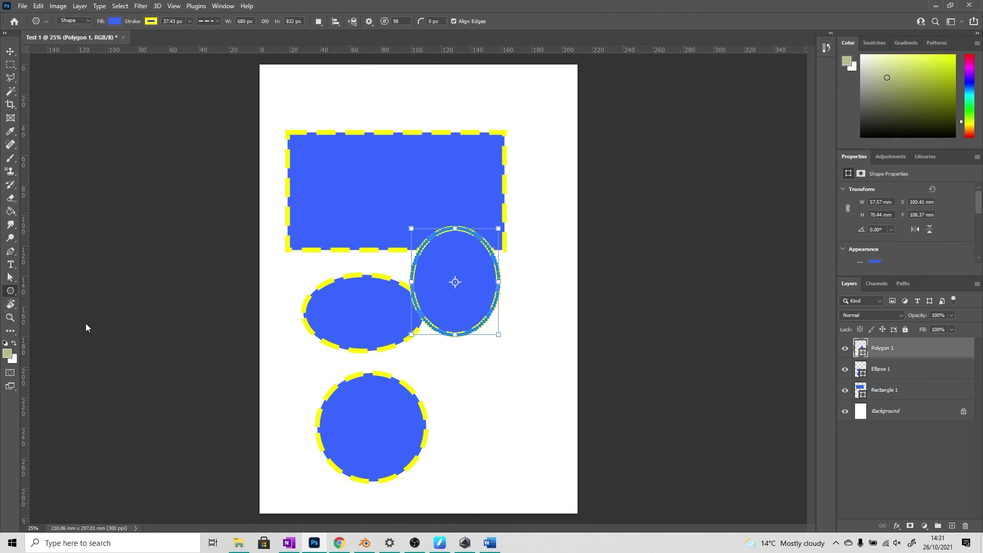
drag(433, 379, 553, 344)
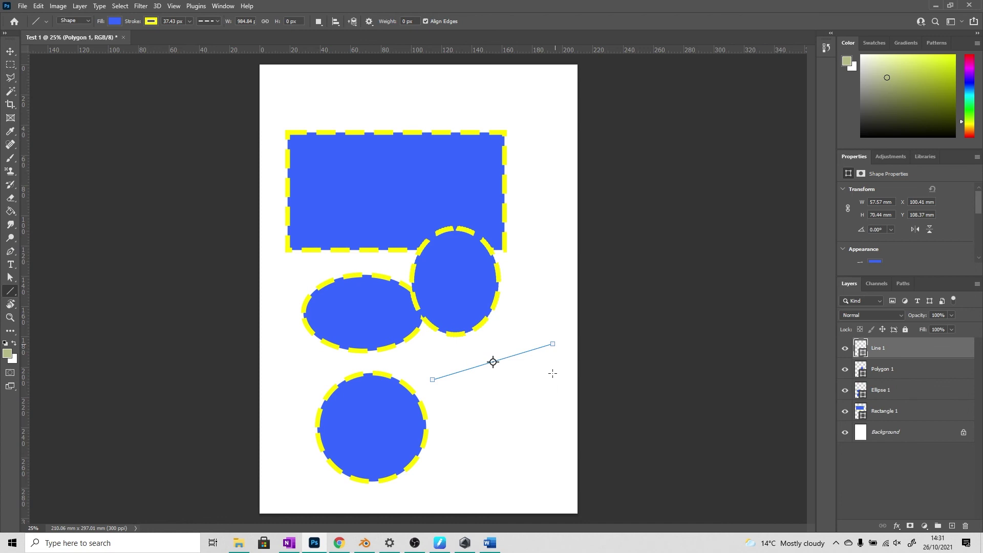